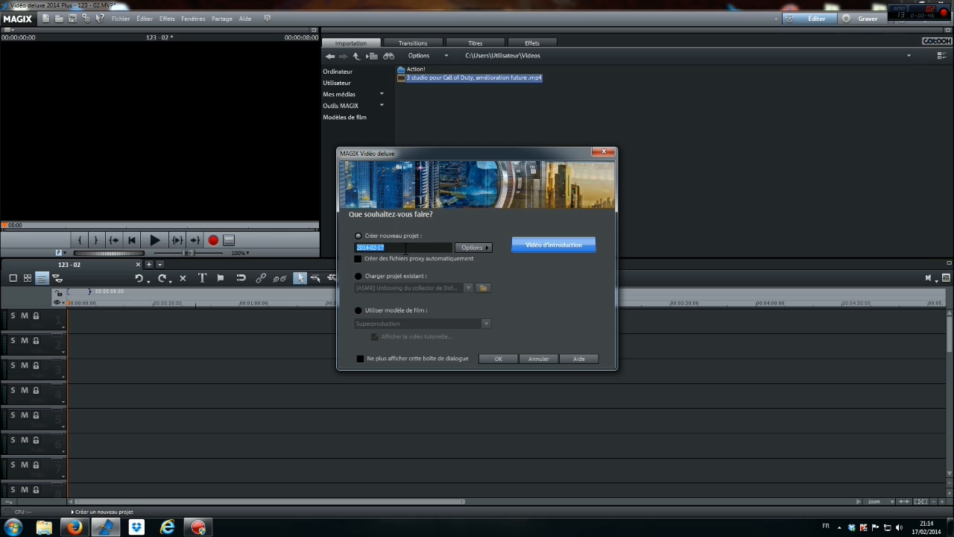
# - Create a new project named 125
pyautogui.write('125')
pyautogui.click(507, 358)
pyautogui.click(458, 284)
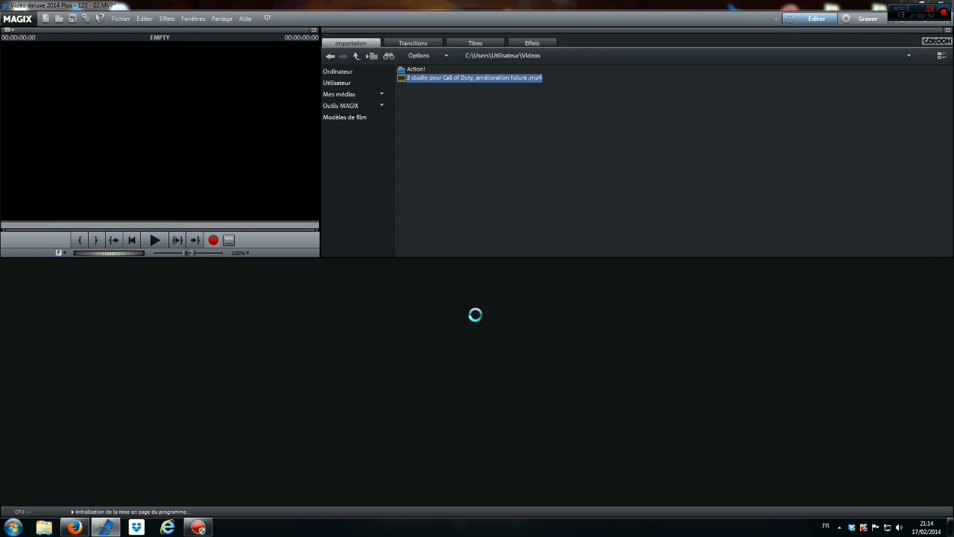
# - Place "3 studio pour Call of Duty, amélioration future .mp4" from the Mes vidéos folder at the start of track 1
pyautogui.click(338, 84)
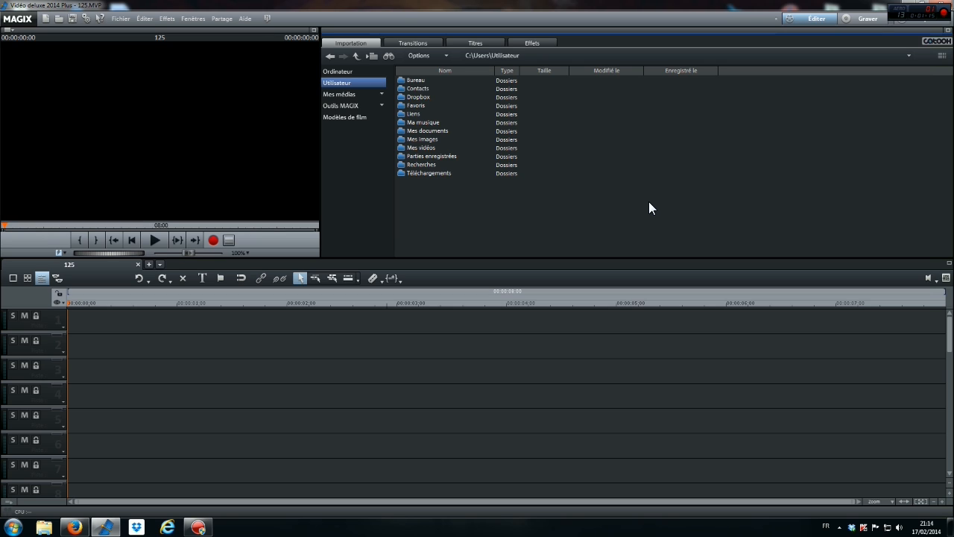
pyautogui.doubleClick(419, 148)
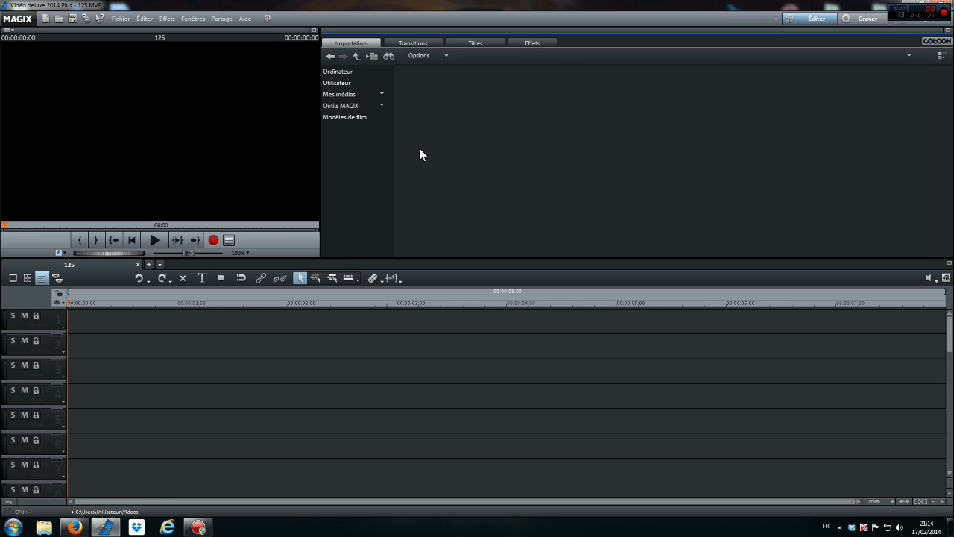
pyautogui.click(424, 76)
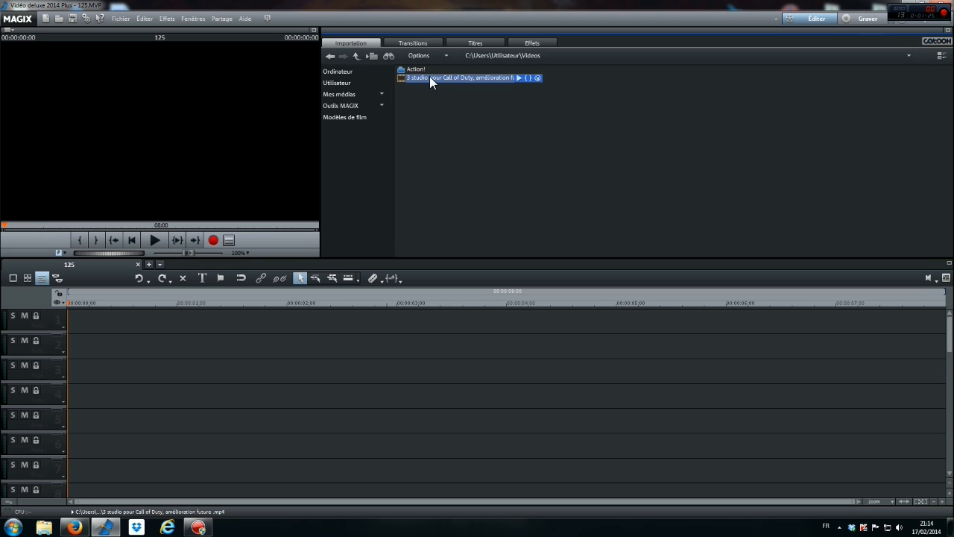
pyautogui.moveTo(431, 148); pyautogui.dragTo(77, 322)
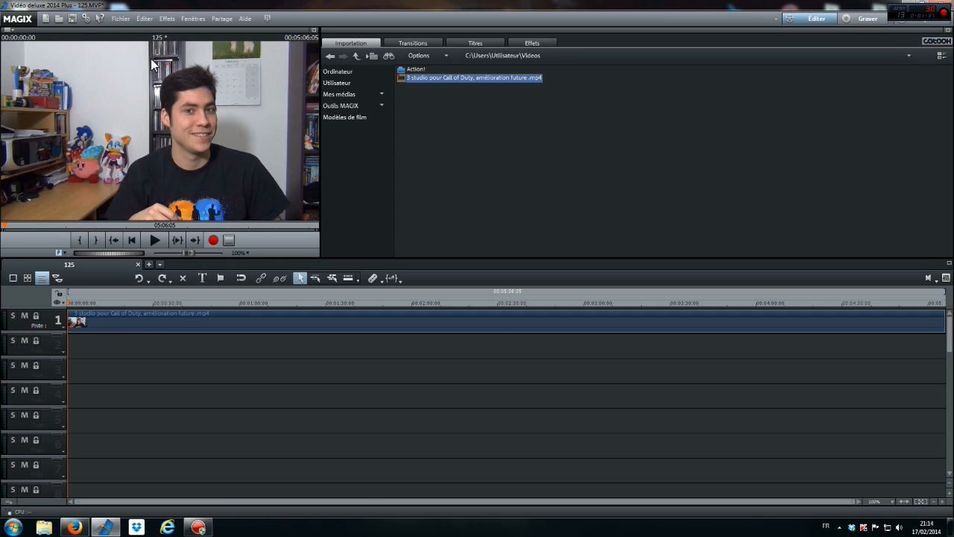
# - Play the beginning of the imported video in the preview and stop it again
pyautogui.click(156, 240)
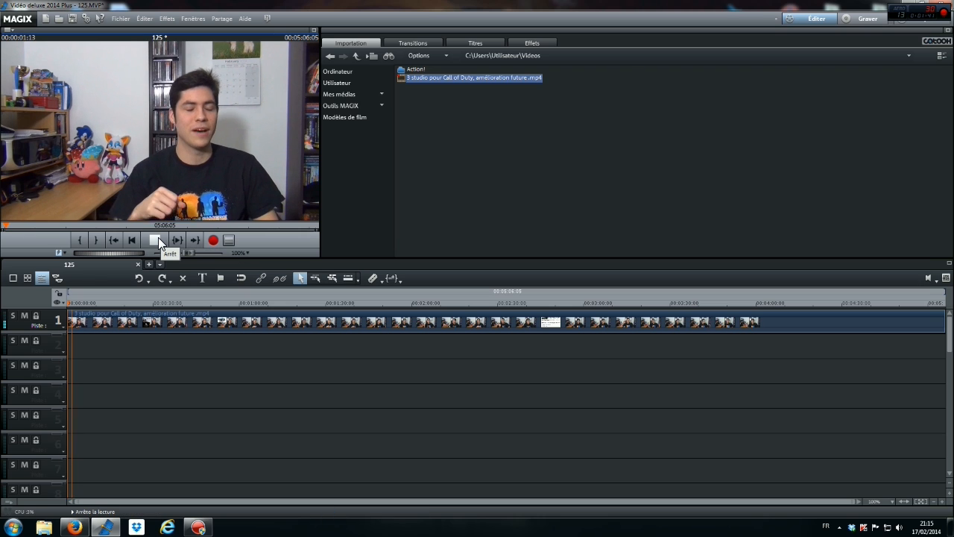
pyautogui.click(158, 238)
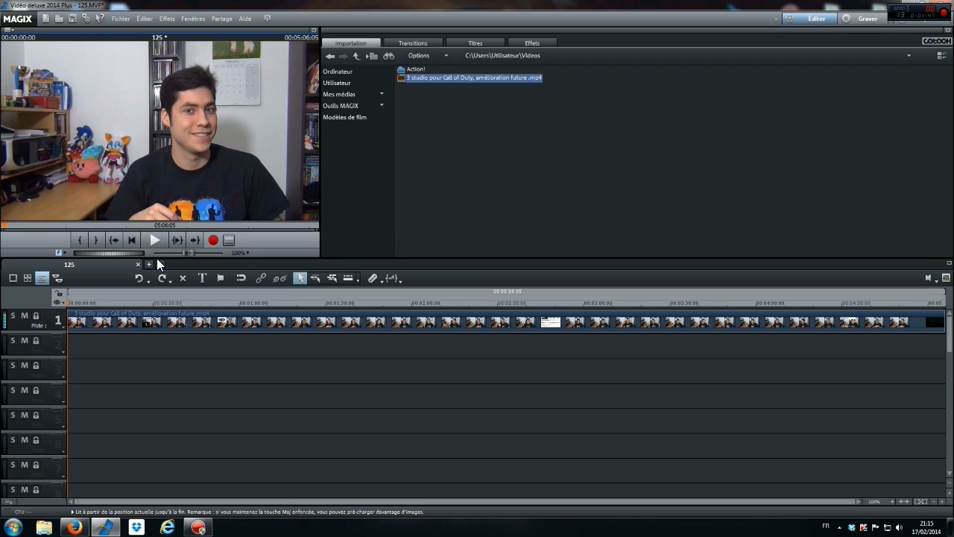
pyautogui.click(156, 240)
pyautogui.click(156, 240)
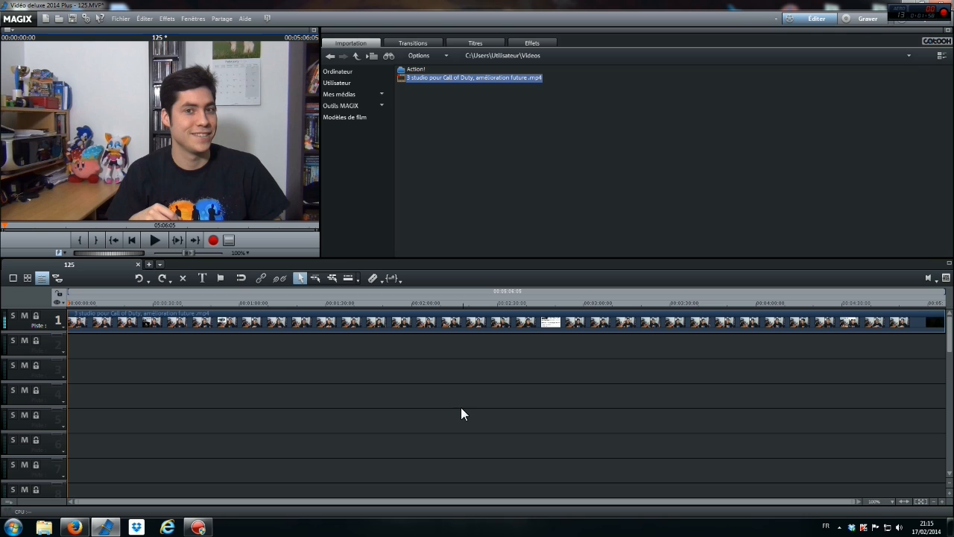
# - Split the clip on track 1 at about 00:02:04:22
pyautogui.click(427, 301)
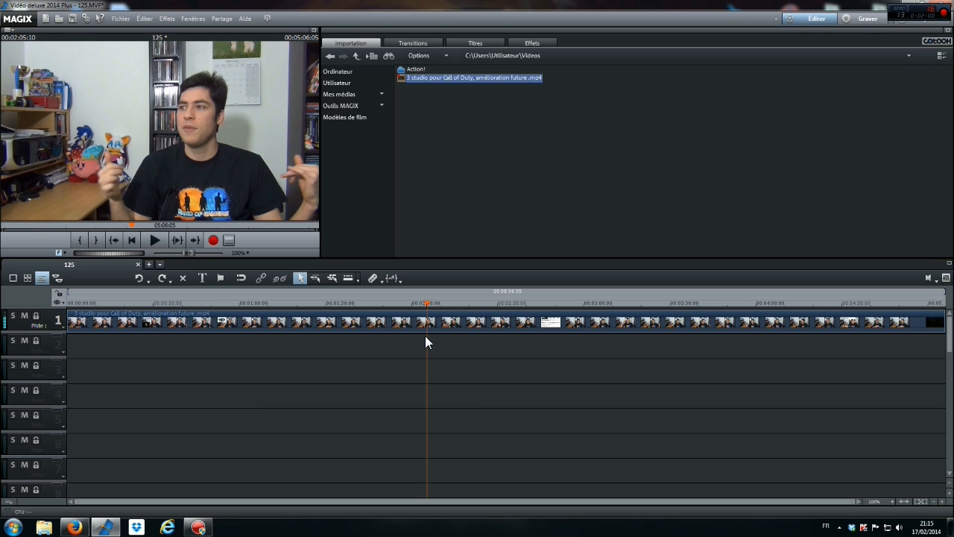
pyautogui.click(388, 301)
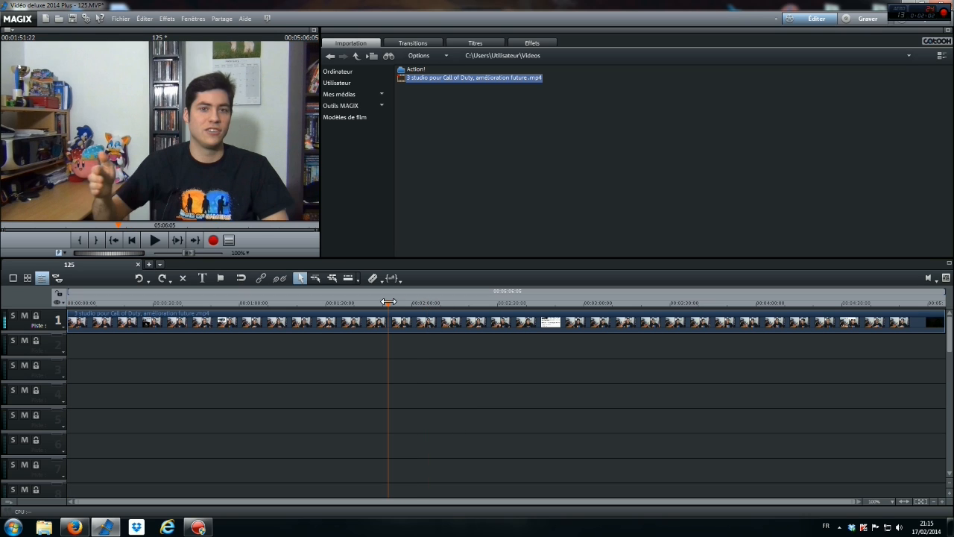
pyautogui.moveTo(388, 301); pyautogui.dragTo(426, 301)
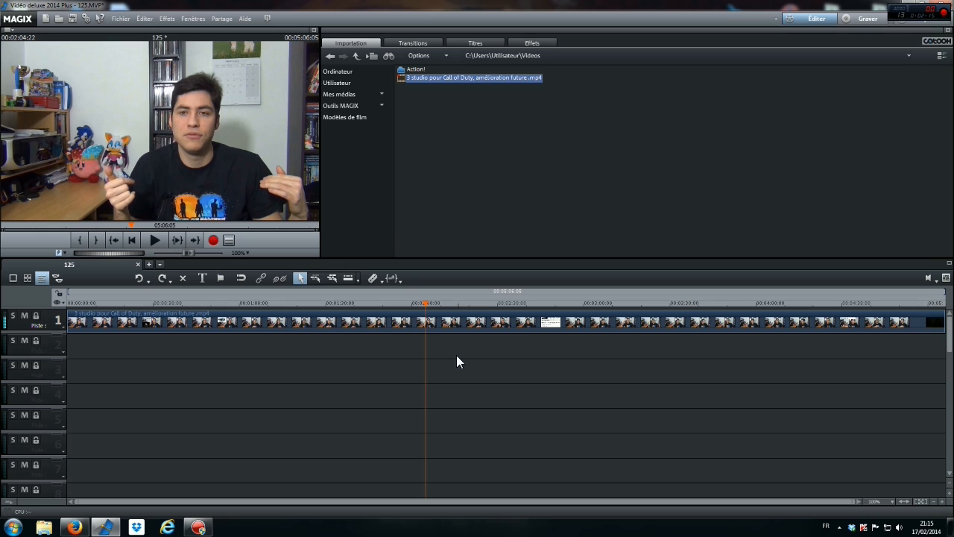
pyautogui.click(373, 277)
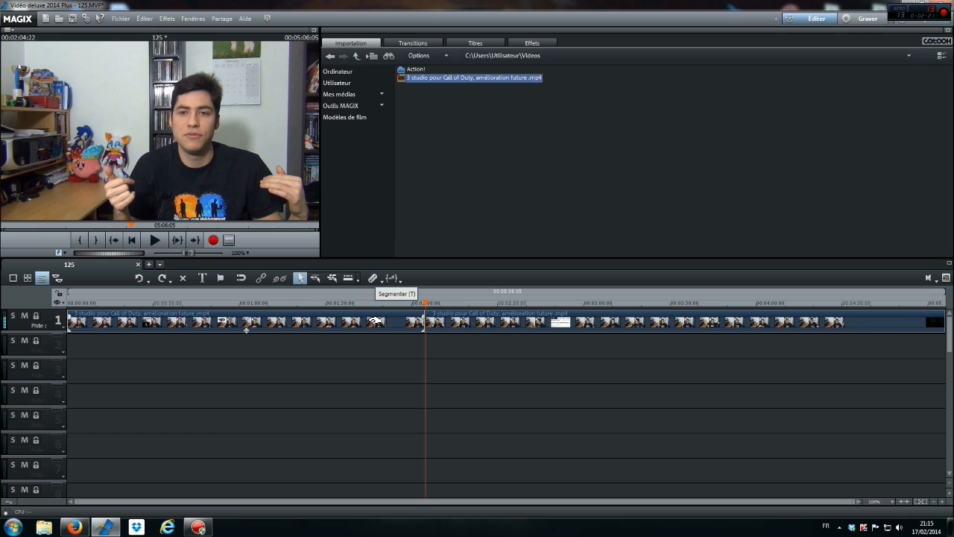
pyautogui.moveTo(427, 308)
pyautogui.mouseDown()
pyautogui.moveTo(64, 313)
pyautogui.moveTo(425, 320)
pyautogui.mouseUp()
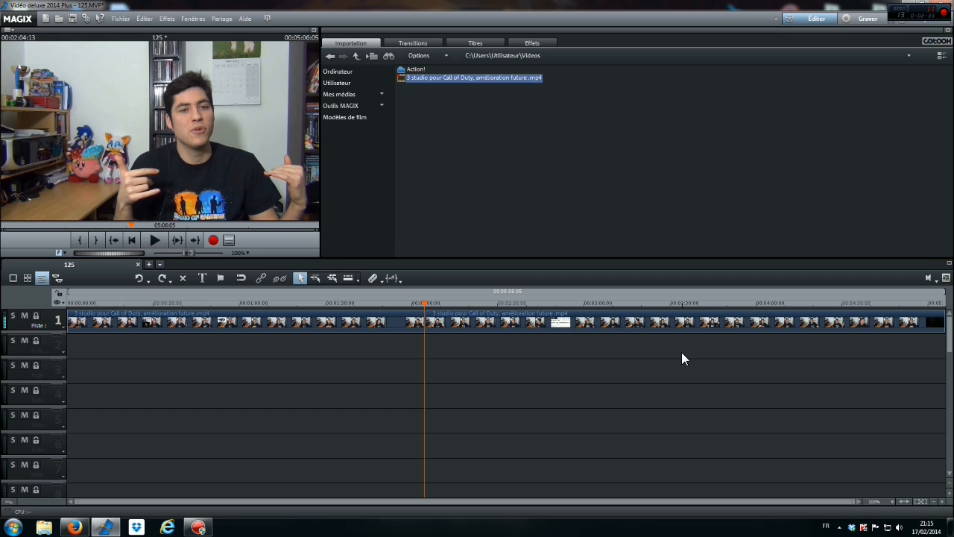
# - Split the second part of the clip at about 00:04:05:19
pyautogui.click(771, 302)
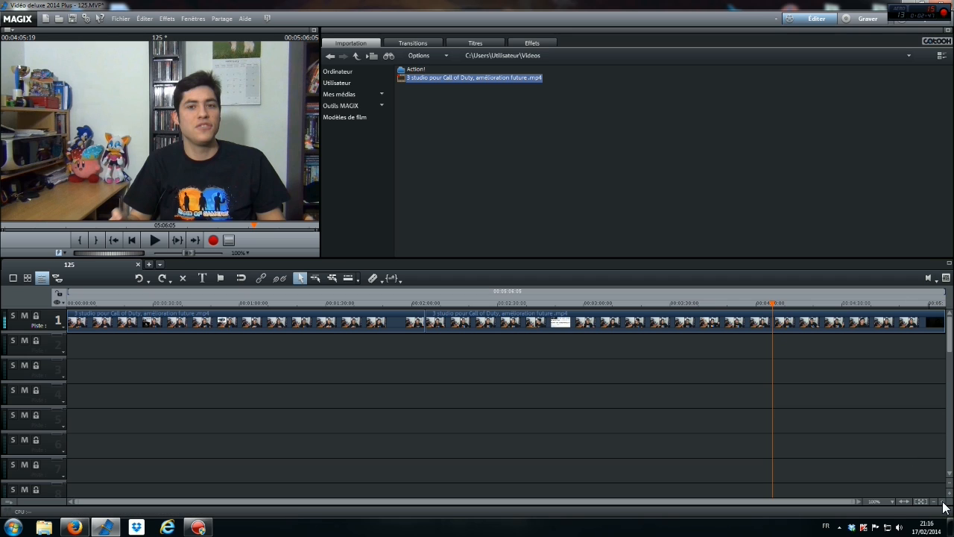
pyautogui.scroll(1, 943, 505)
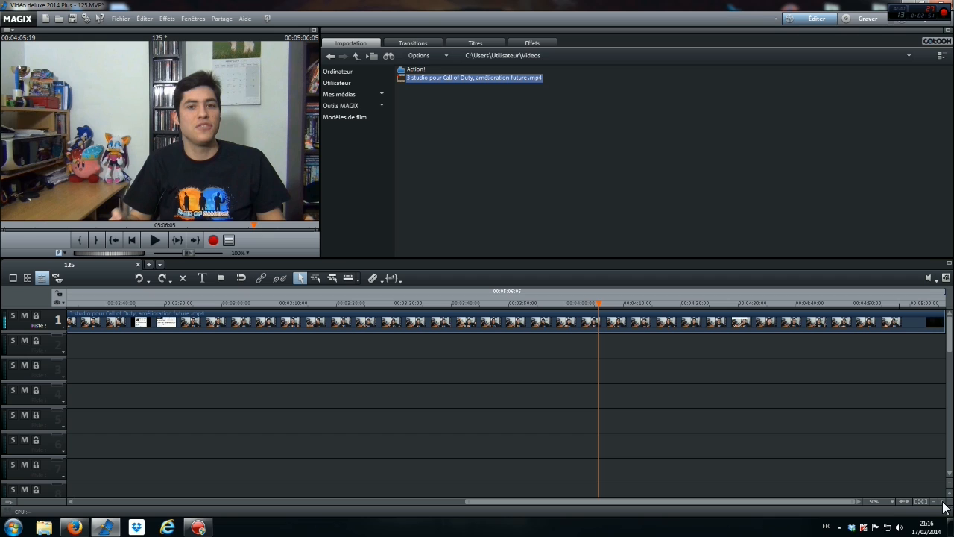
pyautogui.scroll(1, 944, 505)
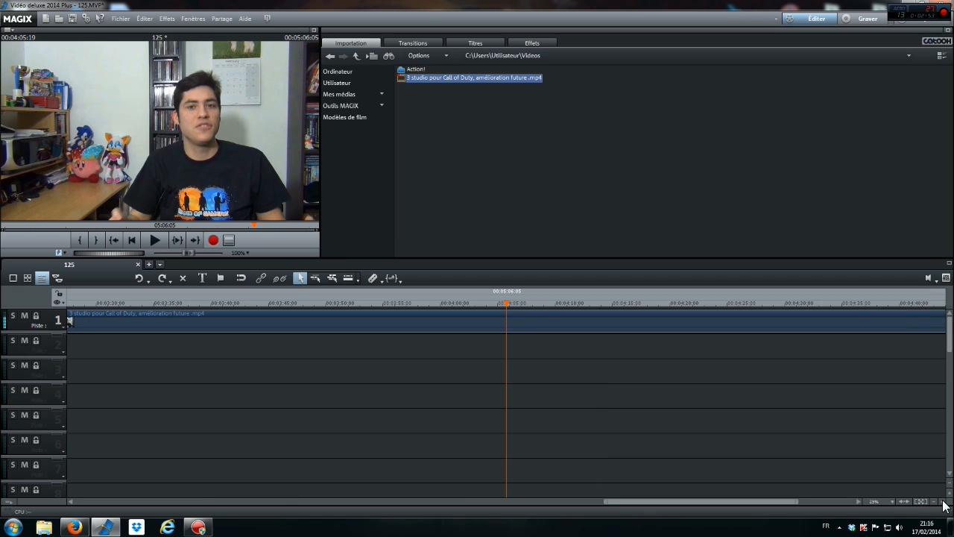
pyautogui.scroll(1, 944, 505)
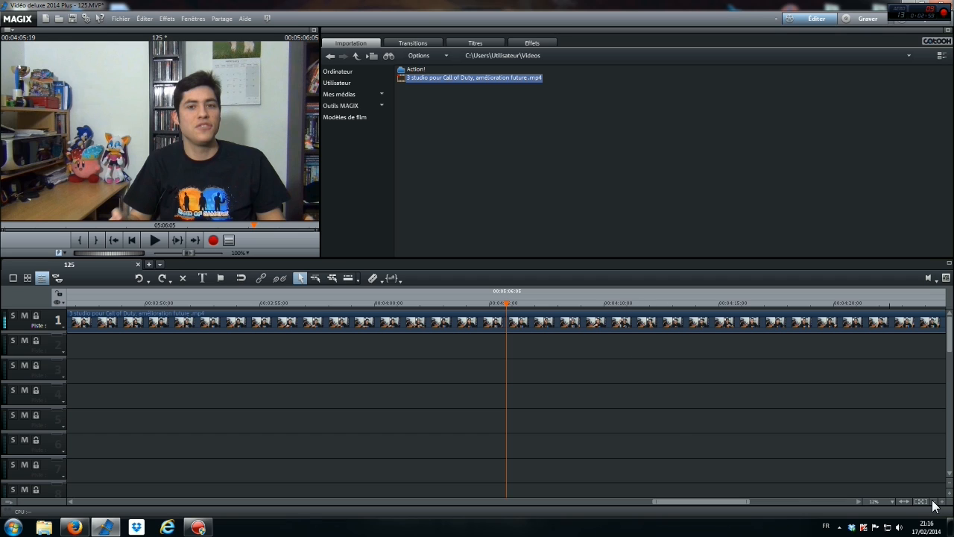
pyautogui.scroll(-1, 937, 505)
pyautogui.scroll(-1, 937, 505)
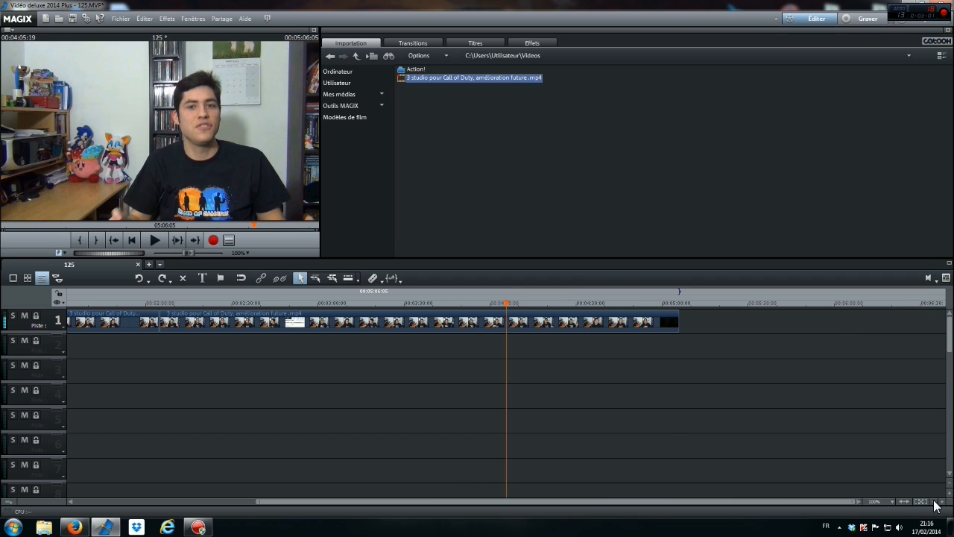
pyautogui.moveTo(456, 501); pyautogui.dragTo(332, 490)
pyautogui.click(699, 322)
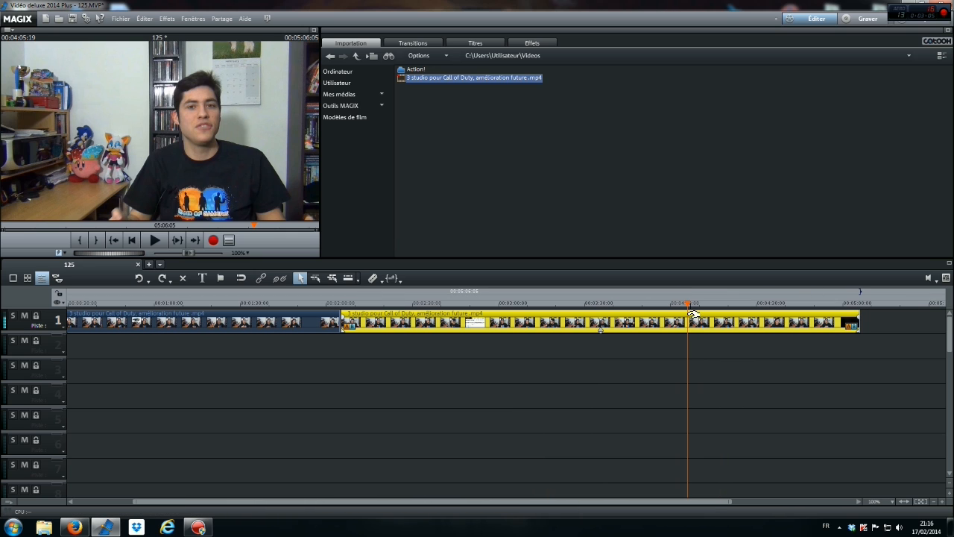
pyautogui.click(372, 277)
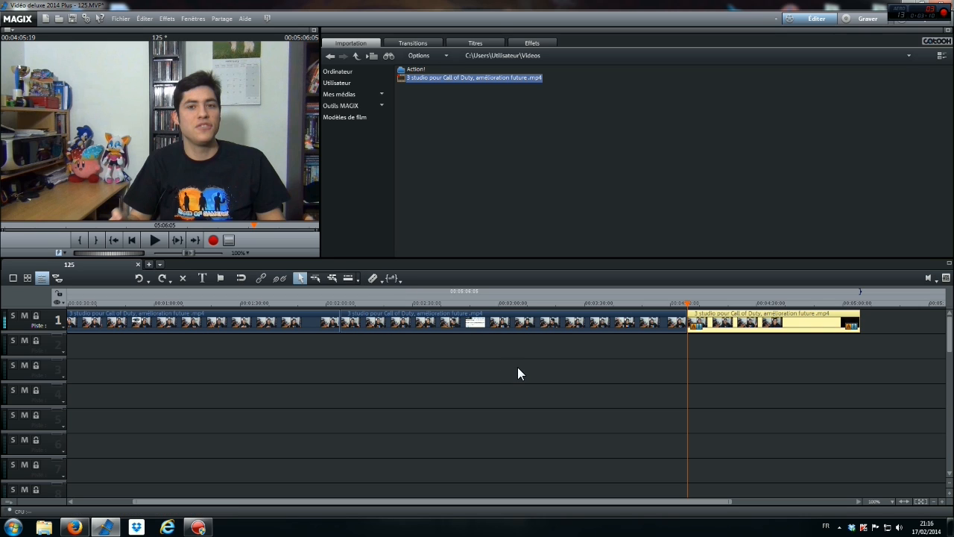
# - Delete the middle segment of the clip and move the last segment directly against the end of the first one
pyautogui.click(334, 321)
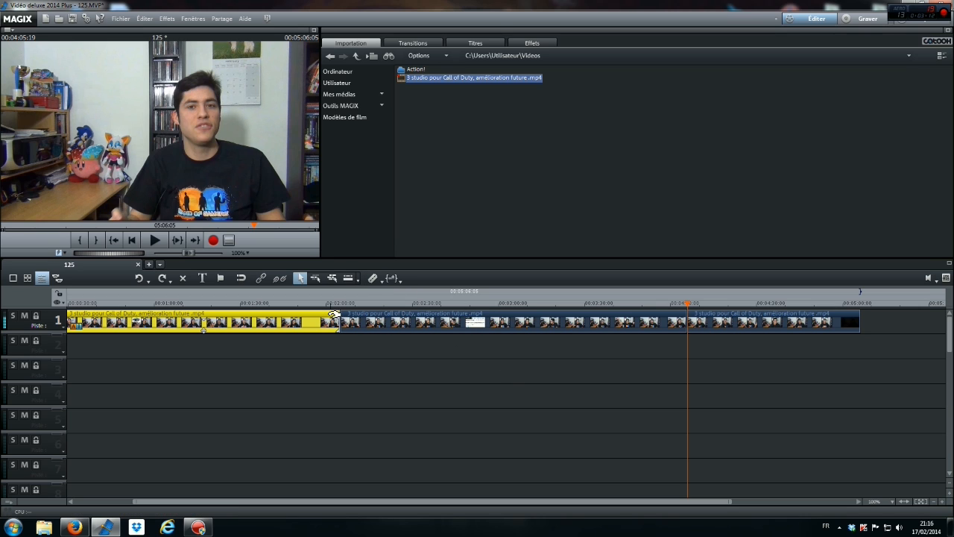
pyautogui.click(443, 315)
pyautogui.click(754, 320)
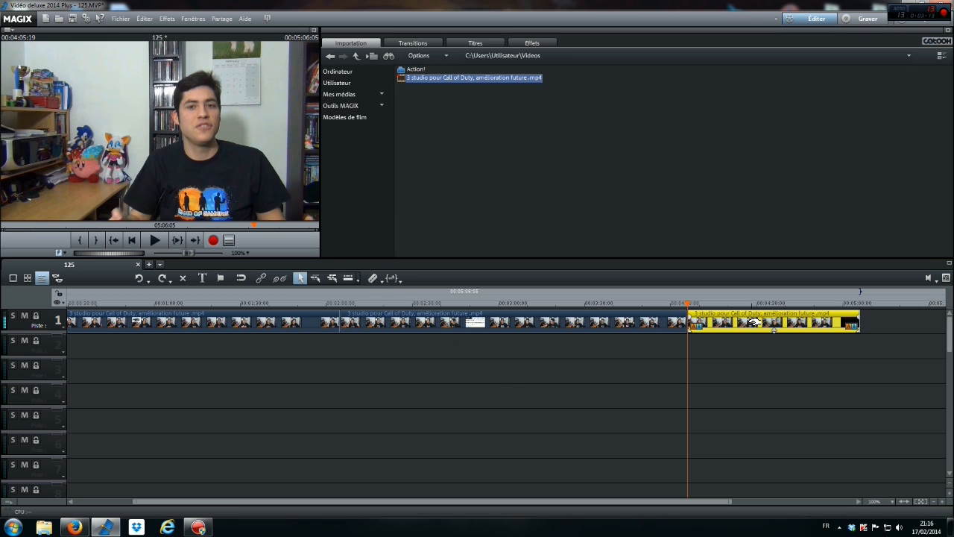
pyautogui.click(516, 321)
pyautogui.rightClick(570, 325)
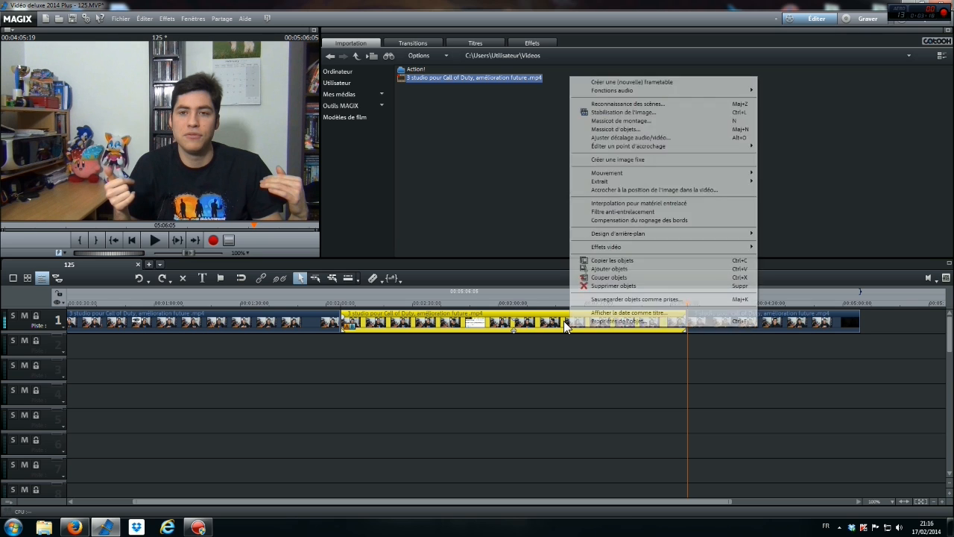
pyautogui.click(619, 286)
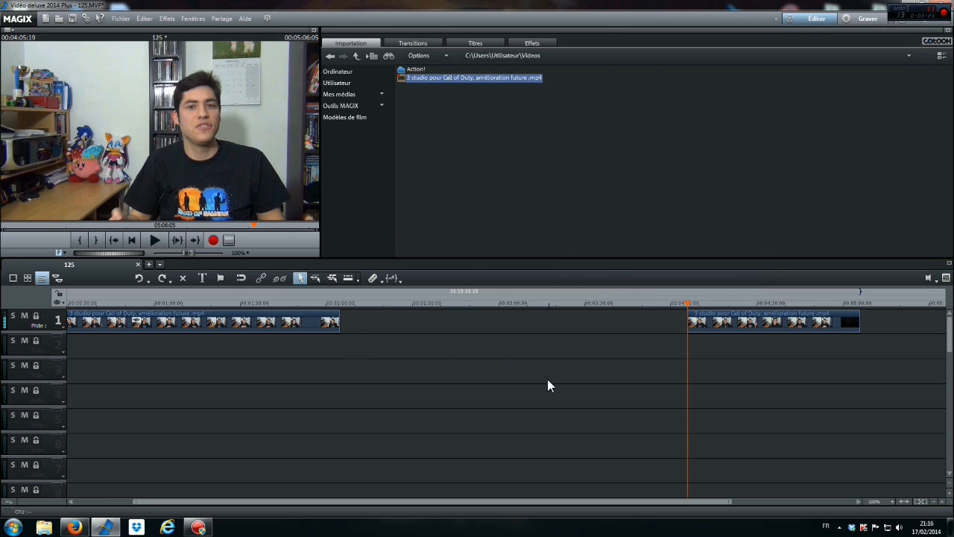
pyautogui.moveTo(784, 330); pyautogui.dragTo(430, 322)
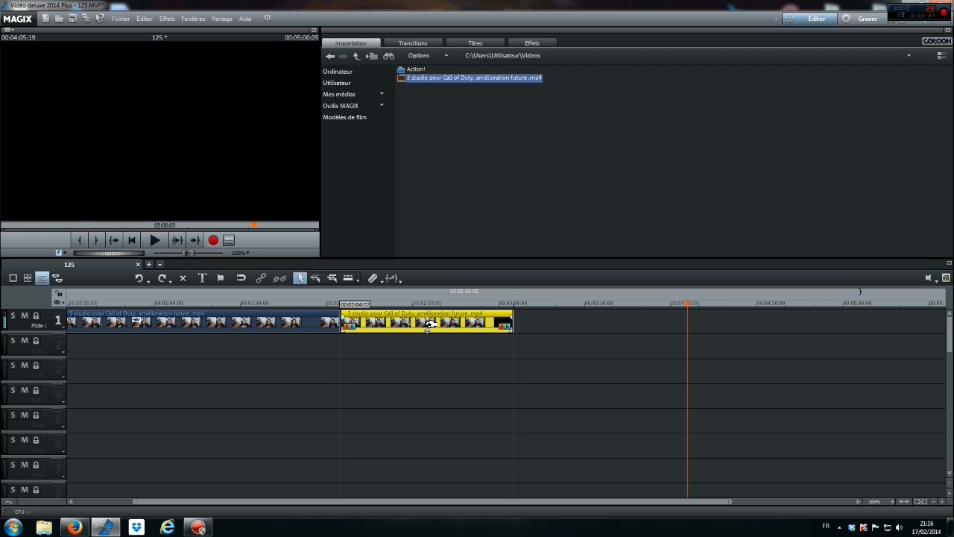
# - Preview the video from about 00:02:00:07, shortly before the cut between the two remaining segments
pyautogui.click(334, 303)
pyautogui.click(942, 502)
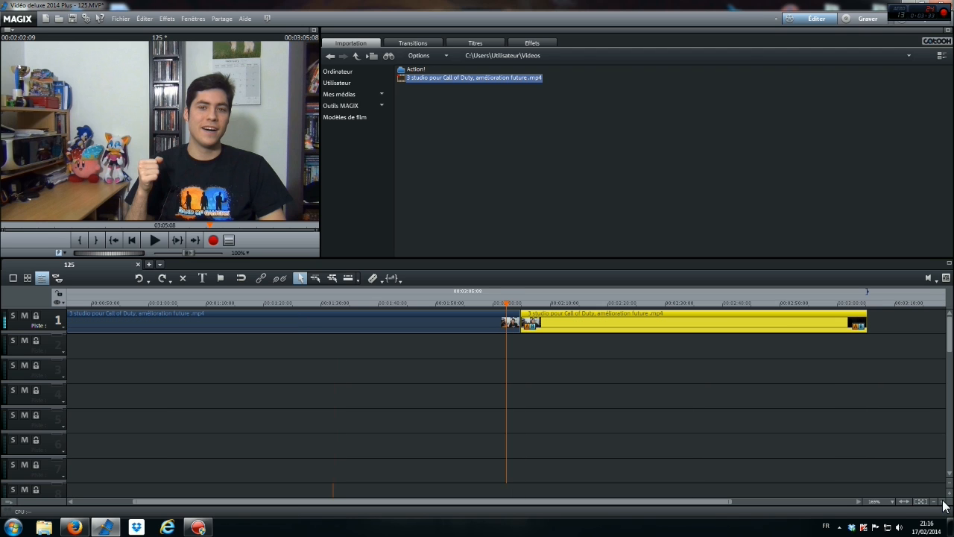
pyautogui.click(493, 301)
pyautogui.click(154, 239)
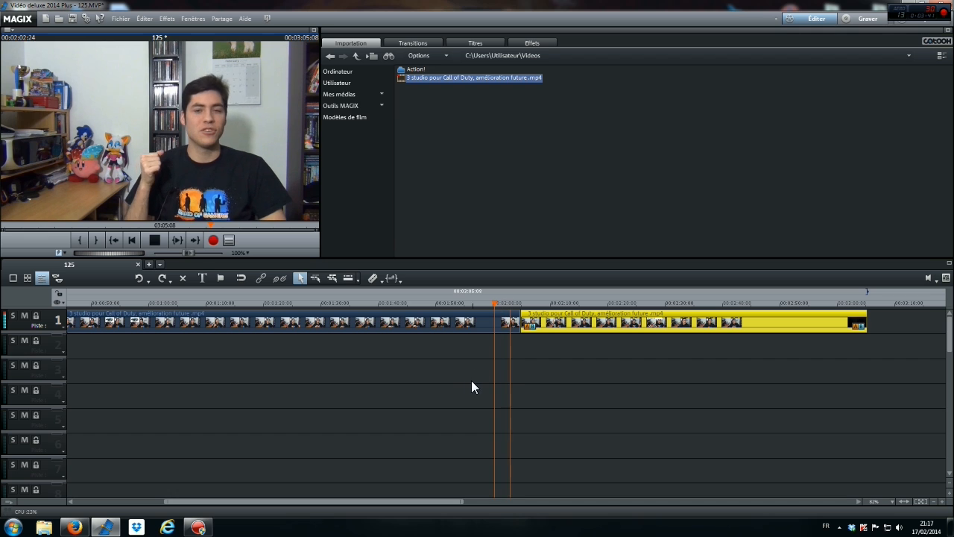
pyautogui.click(158, 239)
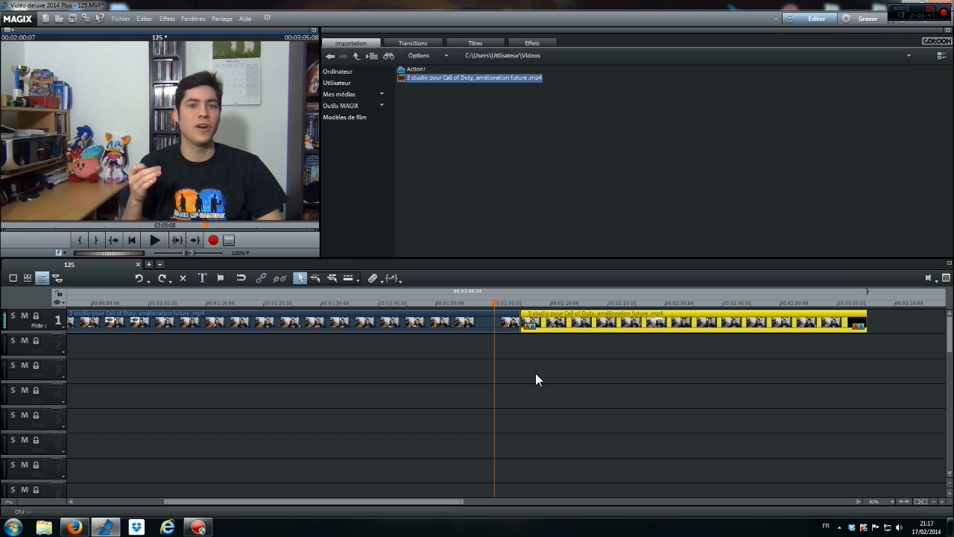
pyautogui.click(511, 302)
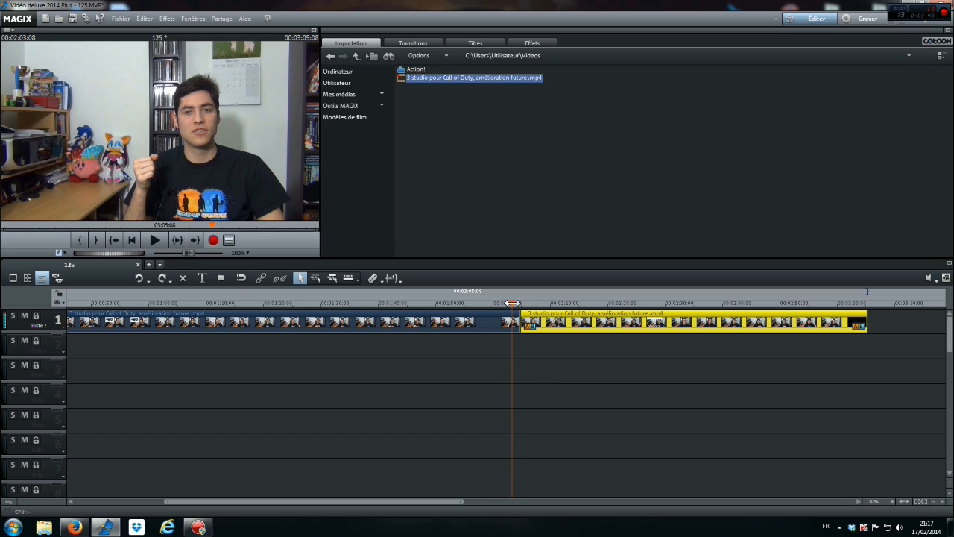
pyautogui.click(934, 504)
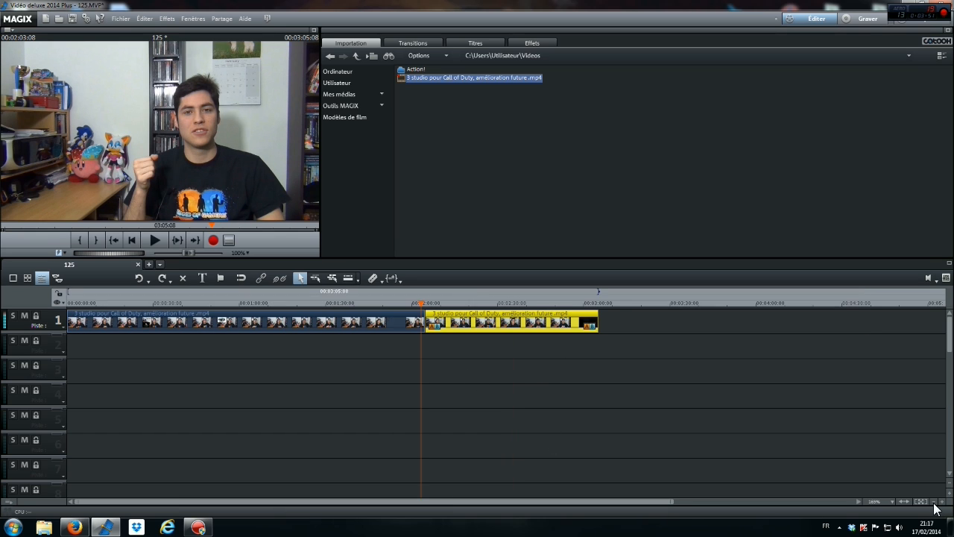
pyautogui.click(566, 419)
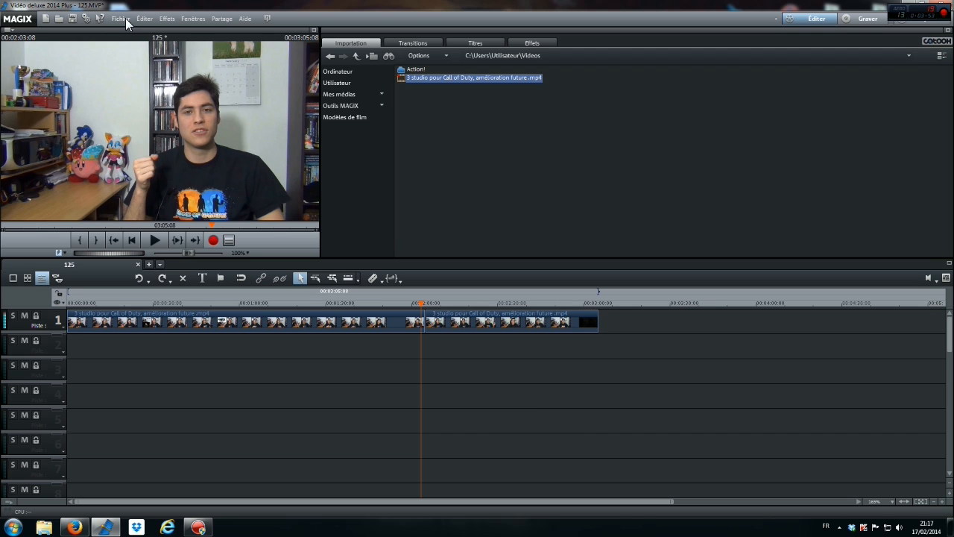
# - Open the film's MPEG-4 export settings and keep the resolution at 1280x720
pyautogui.click(125, 19)
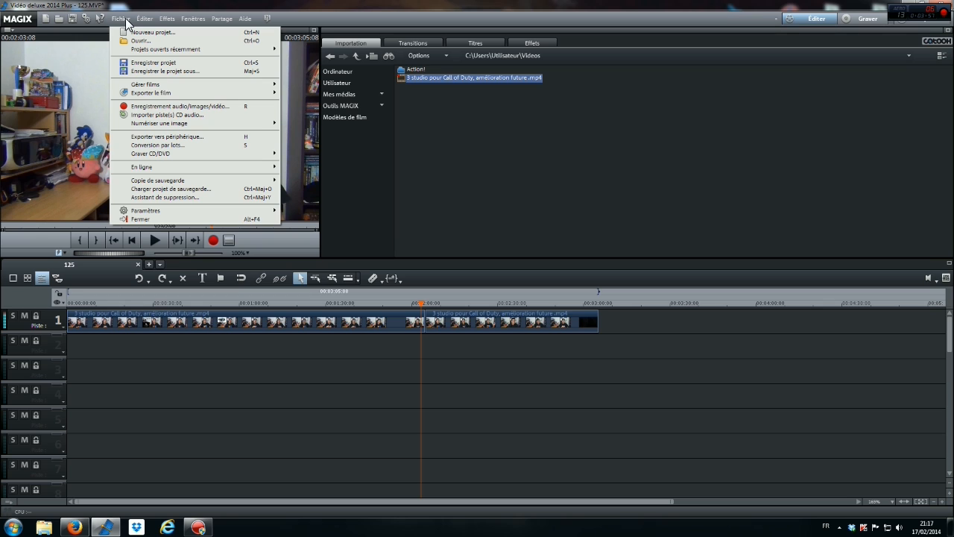
pyautogui.moveTo(147, 95)
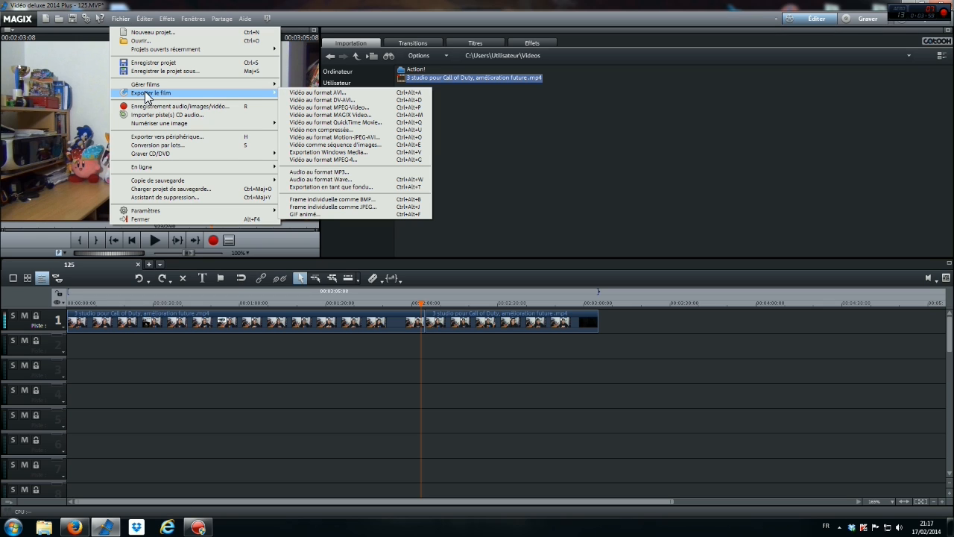
pyautogui.click(366, 158)
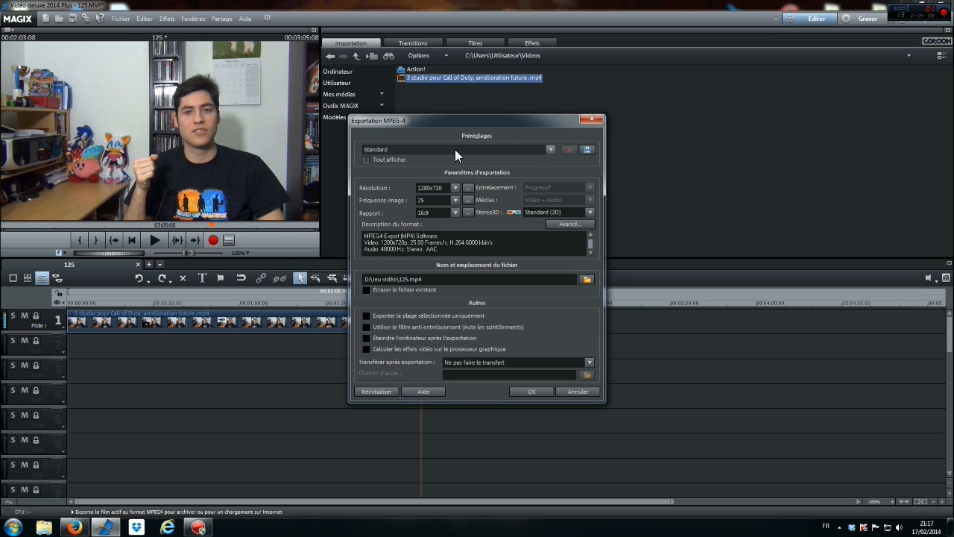
pyautogui.click(454, 188)
pyautogui.click(438, 188)
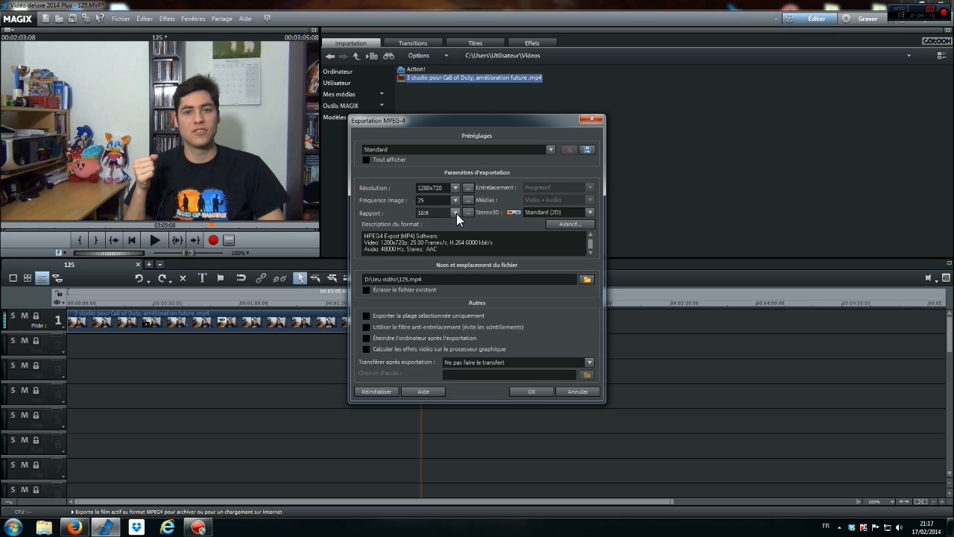
# - Check the available aspect ratios in the MPEG-4 export settings and close the settings without exporting
pyautogui.click(455, 212)
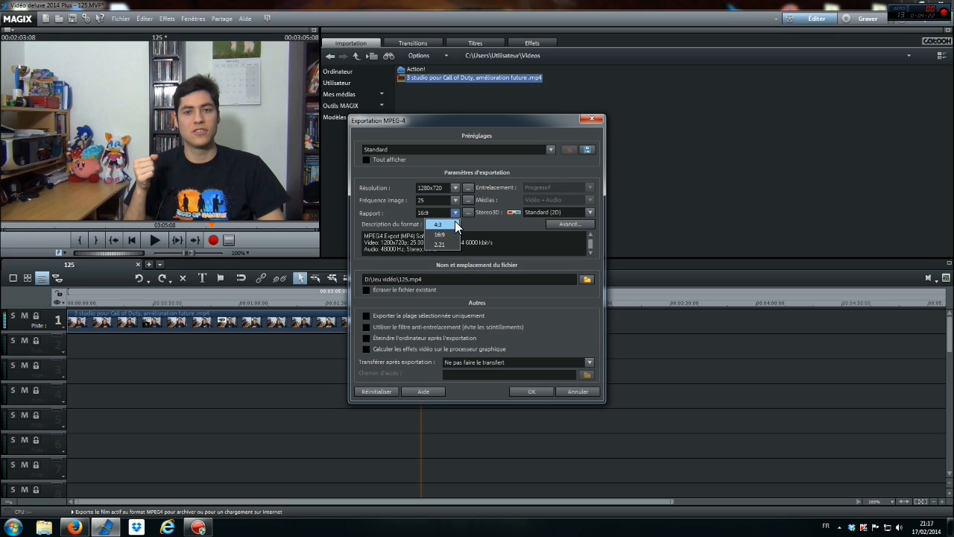
pyautogui.click(471, 220)
pyautogui.click(586, 389)
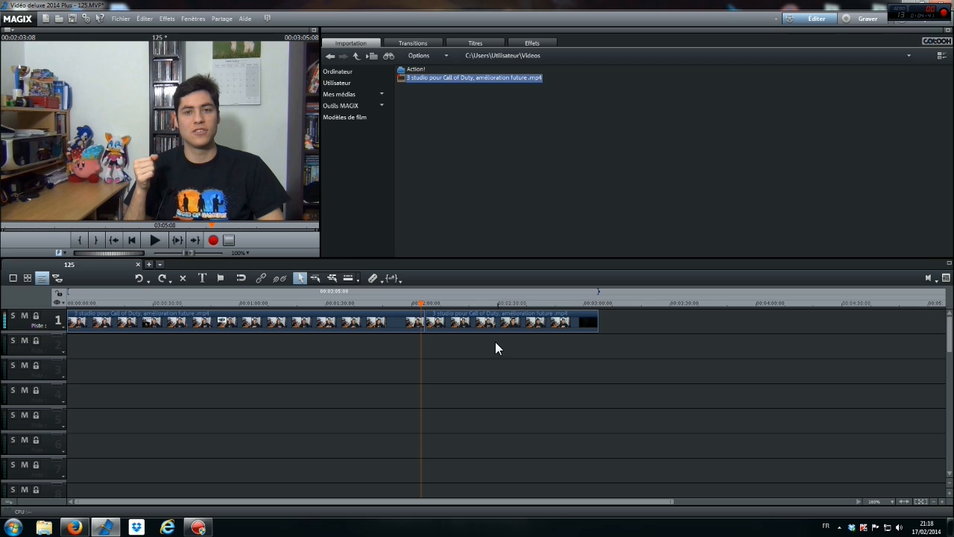
# - Undo the last two edits: the move of the last segment and the deletion of the middle segment
pyautogui.click(120, 18)
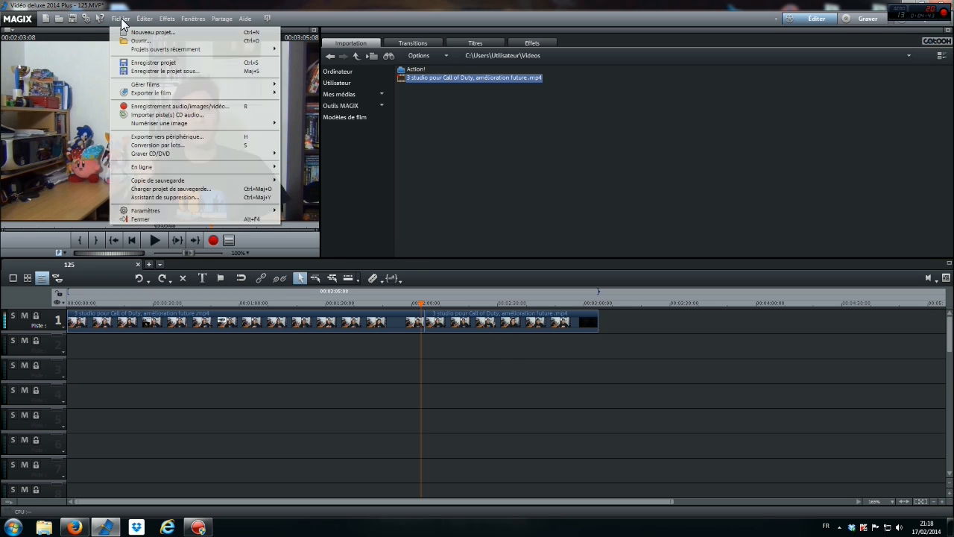
pyautogui.click(120, 18)
pyautogui.click(145, 18)
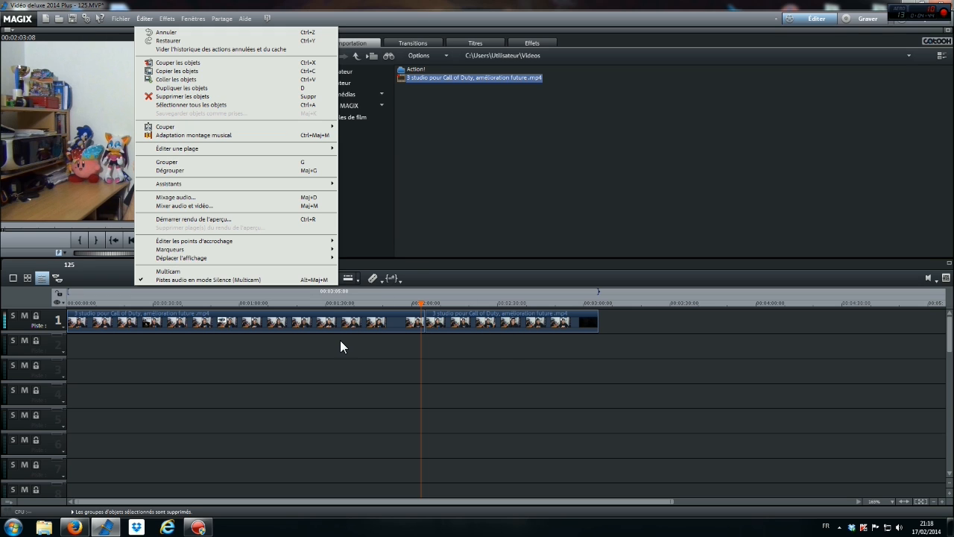
pyautogui.click(161, 34)
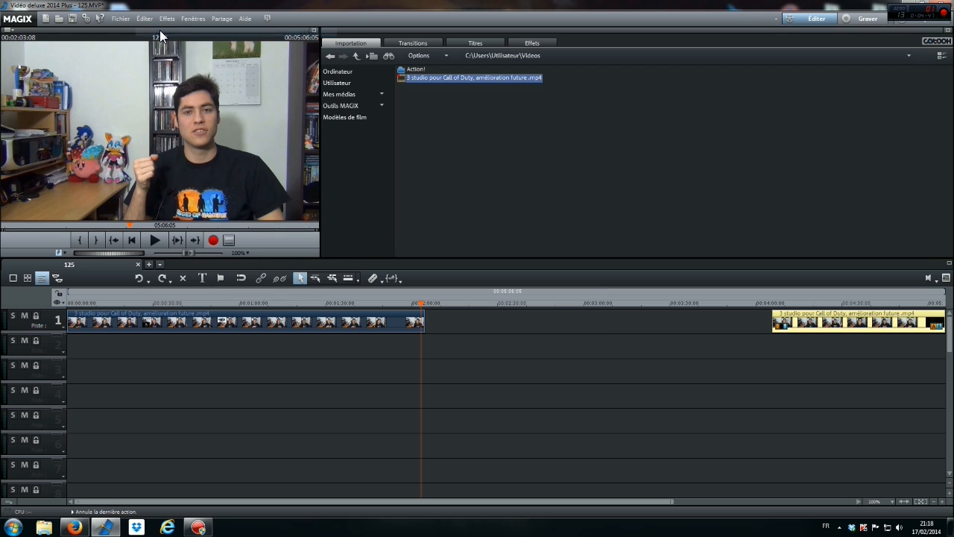
pyautogui.click(167, 19)
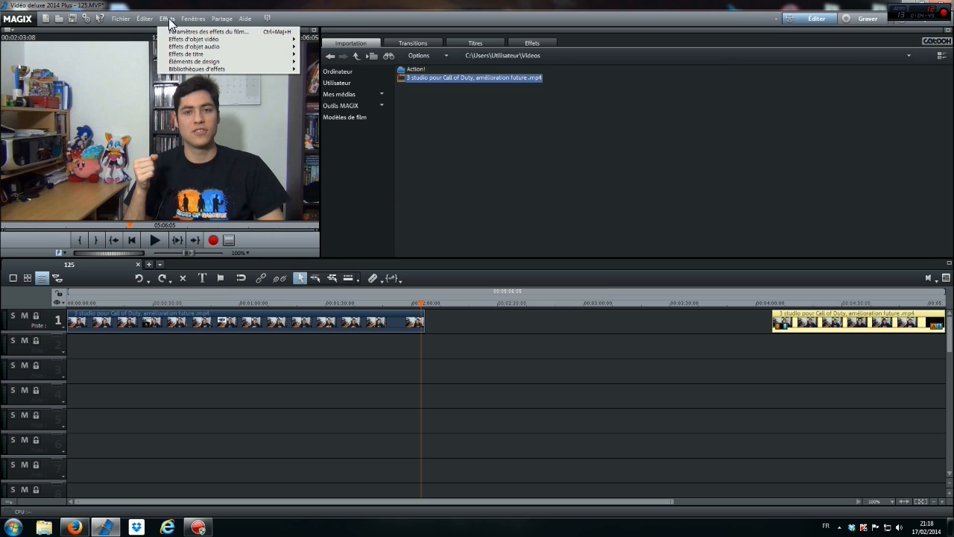
pyautogui.moveTo(145, 19)
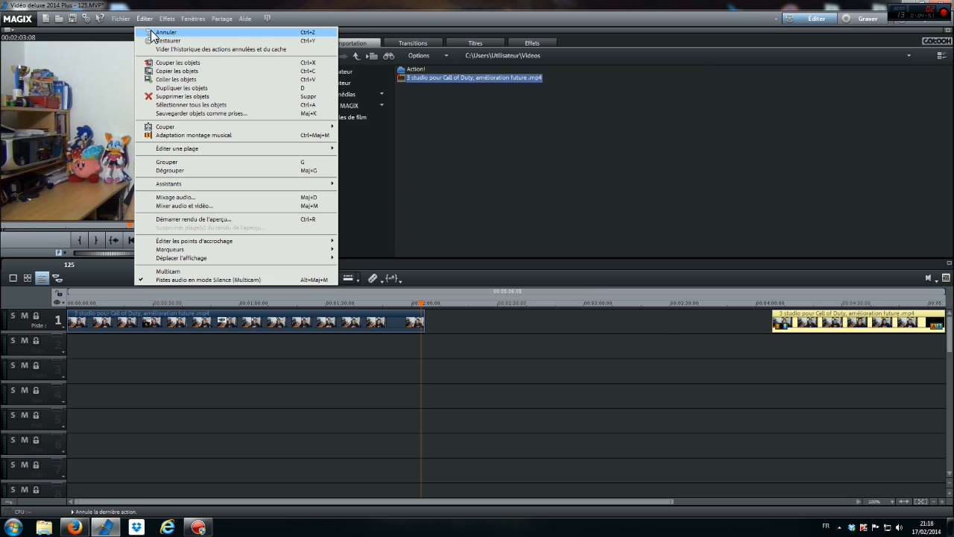
pyautogui.click(151, 31)
# - Redo the deletion of the middle segment and the move of the last segment against the end of the first one
pyautogui.click(149, 19)
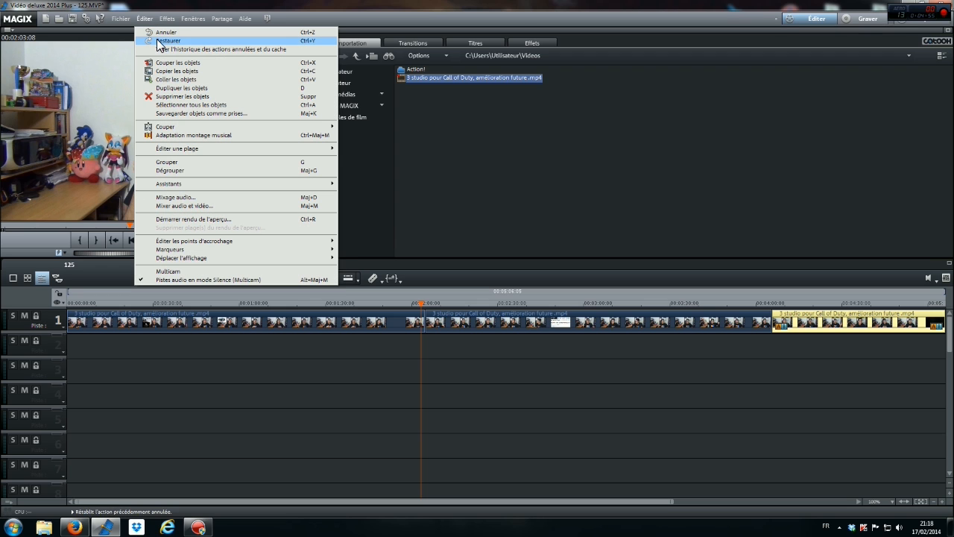
pyautogui.click(160, 40)
pyautogui.click(147, 21)
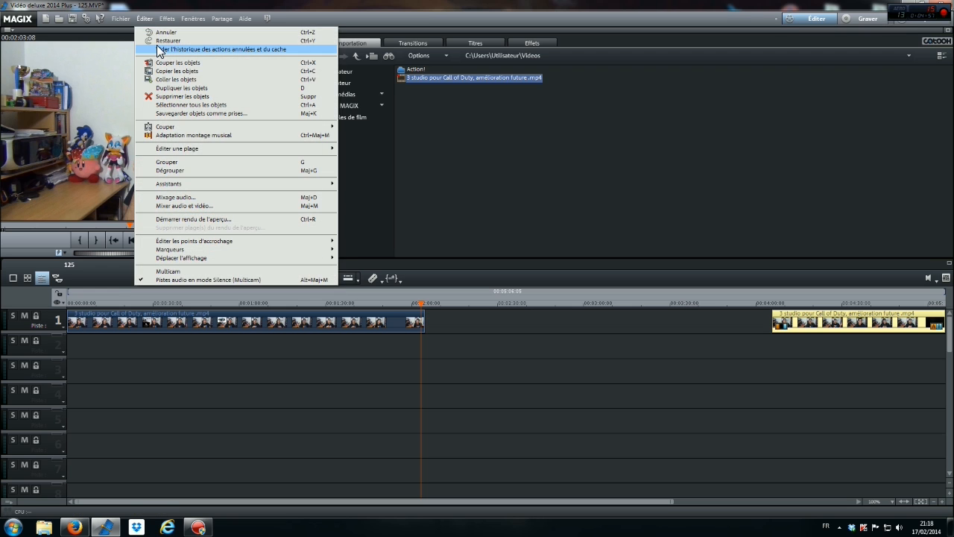
pyautogui.click(153, 32)
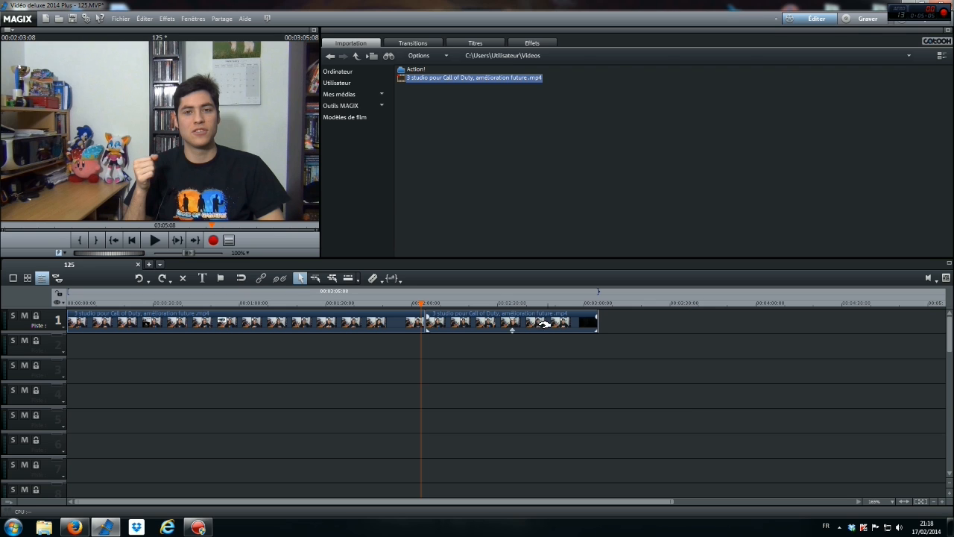
pyautogui.click(144, 19)
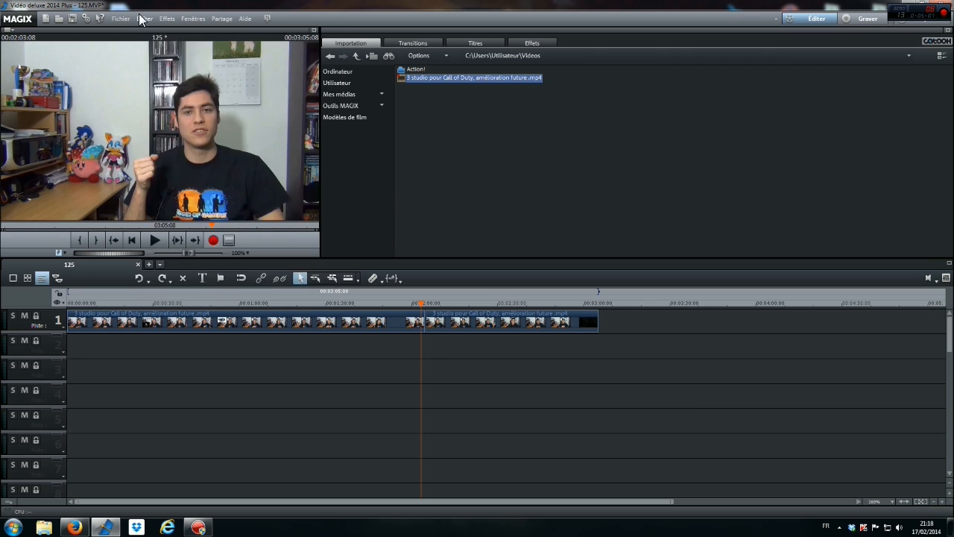
pyautogui.click(428, 387)
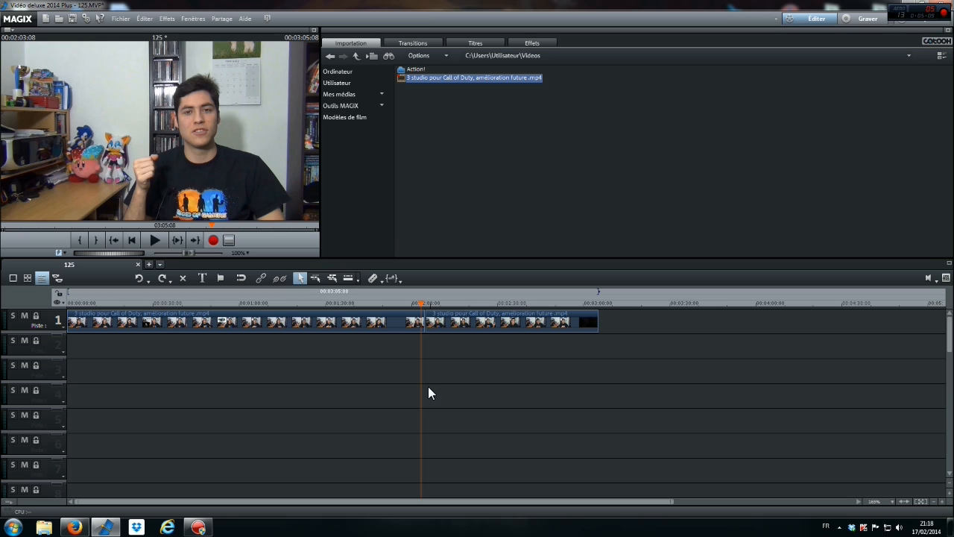